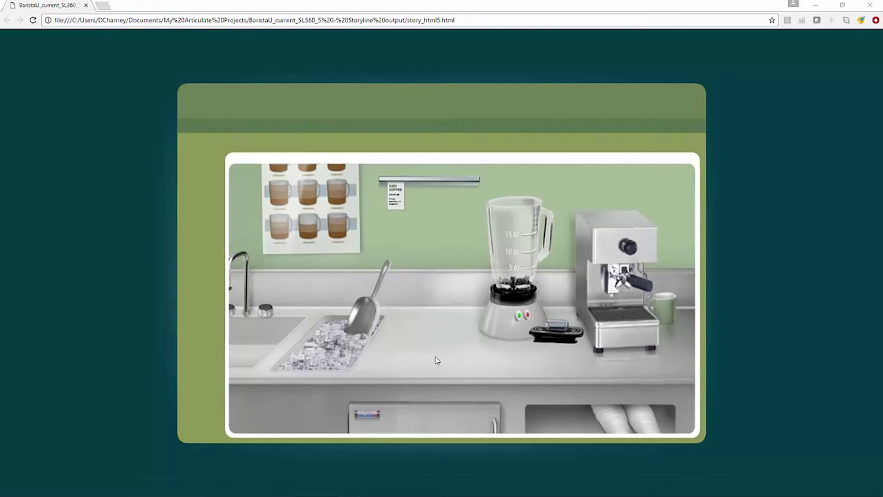
Open the refrigerator under the counter and pour from the purple pitcher into the blender up to the 15 oz mark.
click(475, 412)
click(473, 416)
drag(473, 416, 553, 183)
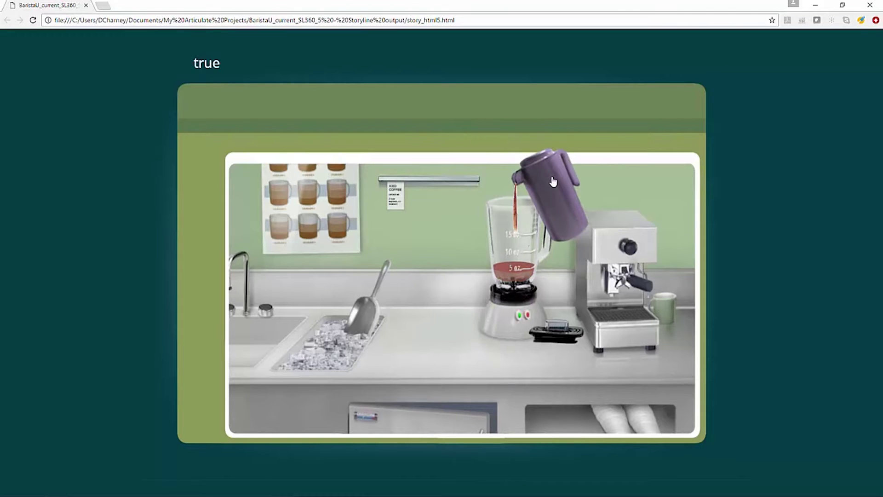
drag(554, 182, 618, 188)
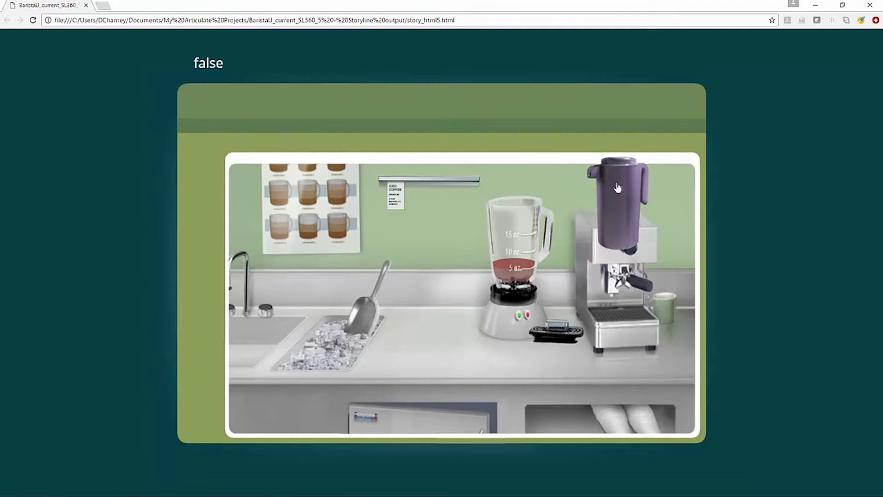
drag(618, 187, 595, 183)
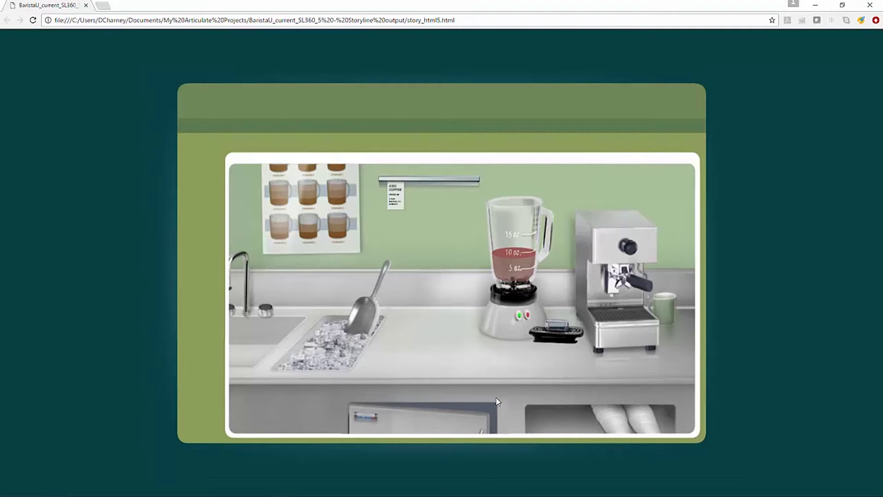
drag(476, 416, 553, 184)
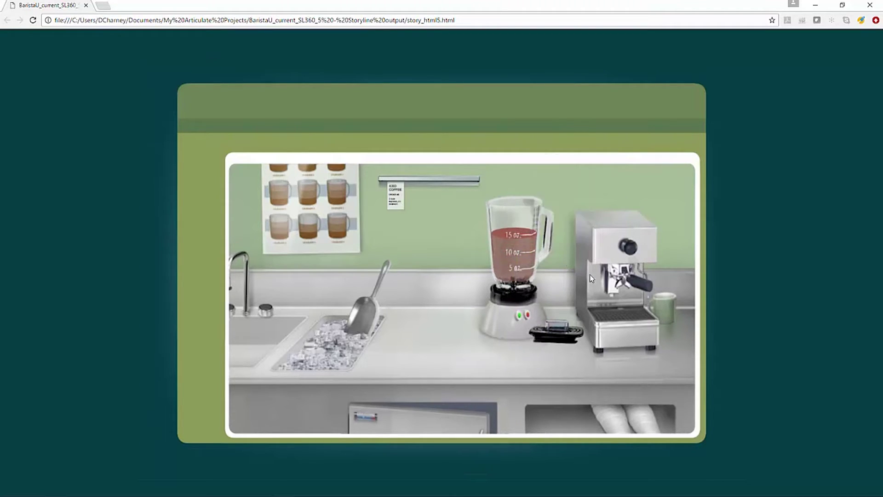
Add a scoop of ice to the blender, cover it with the lid and start it with its green switch.
click(363, 322)
drag(406, 296, 552, 189)
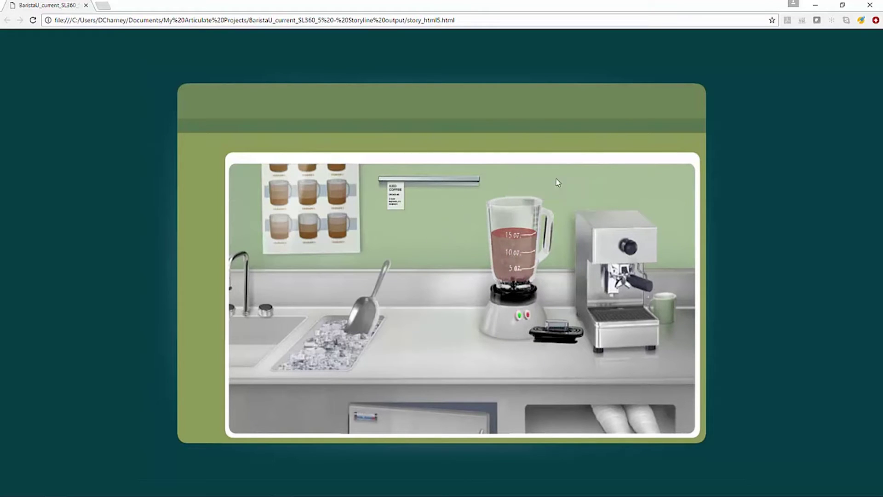
drag(557, 330, 515, 198)
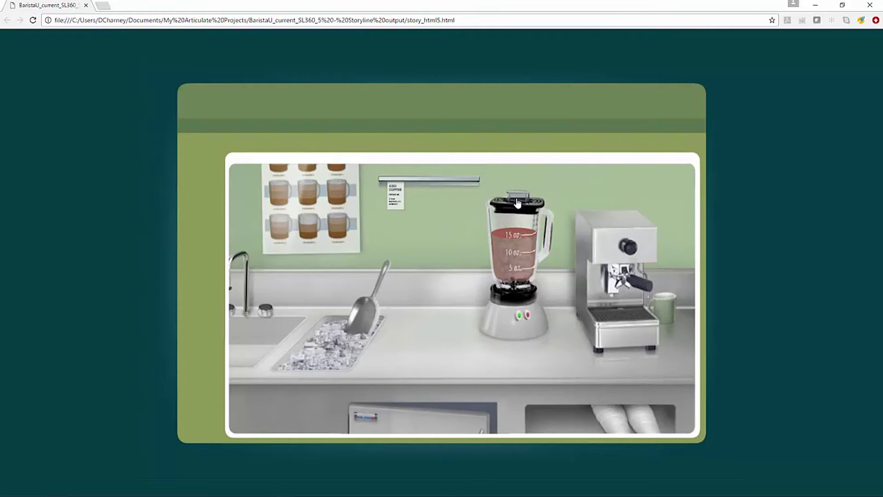
click(521, 317)
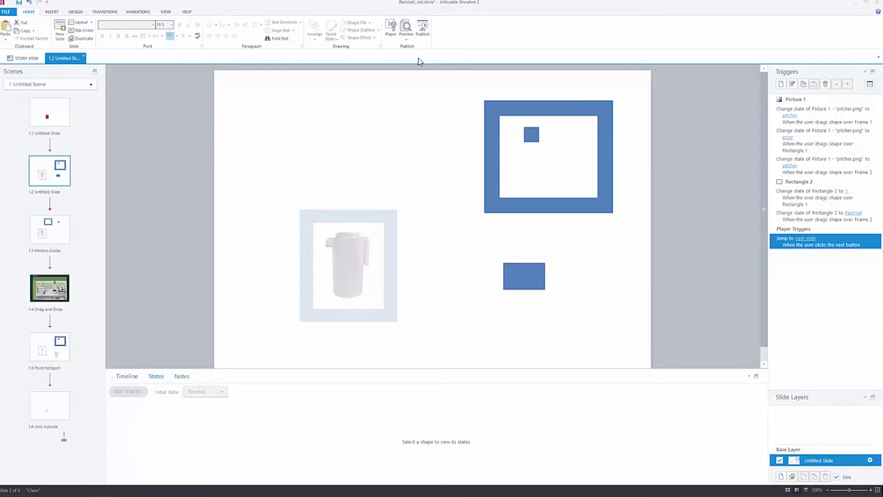
Preview slide 1.2 alone and test the pitcher's pouring state by moving it over and away from the small square.
click(407, 44)
click(421, 49)
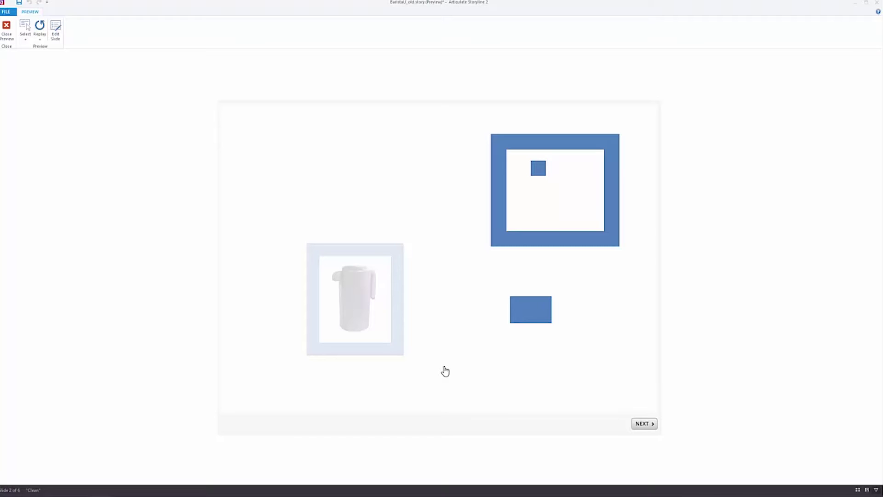
drag(354, 298, 372, 282)
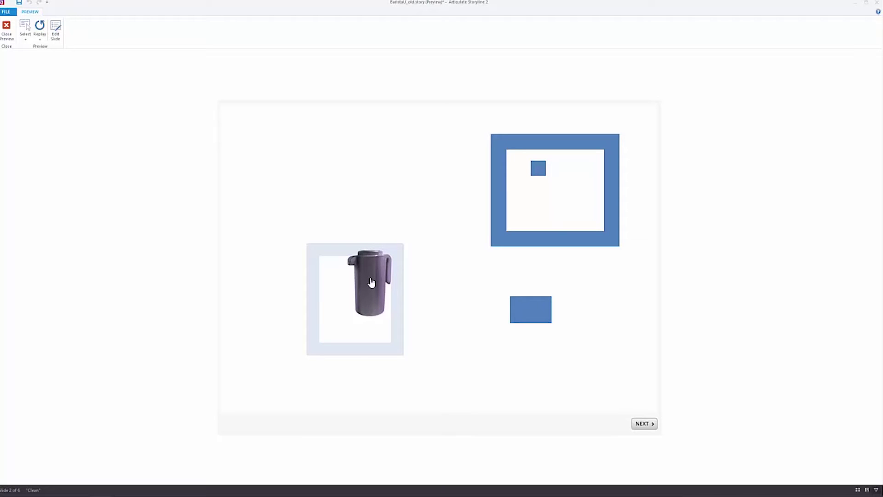
drag(372, 282, 555, 205)
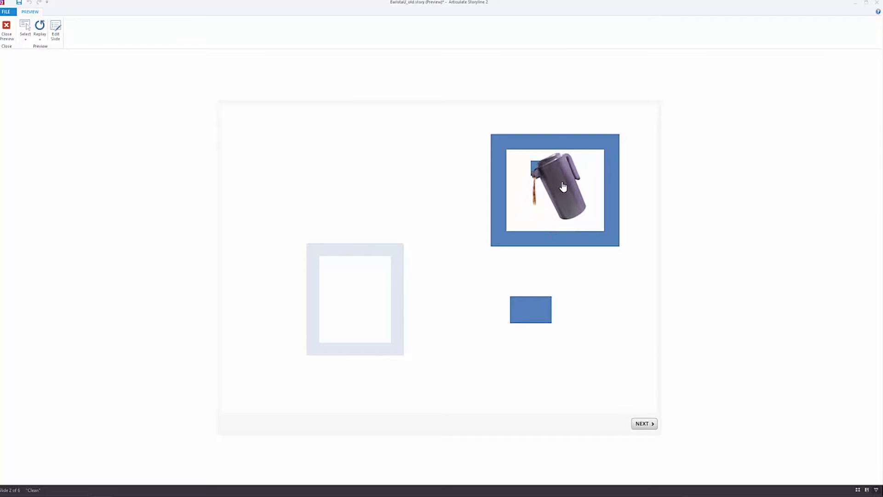
drag(563, 186, 606, 189)
Test the blue rectangle's color change by moving it repeatedly across the small square and surrounding frame, and end the preview.
drag(539, 316, 590, 179)
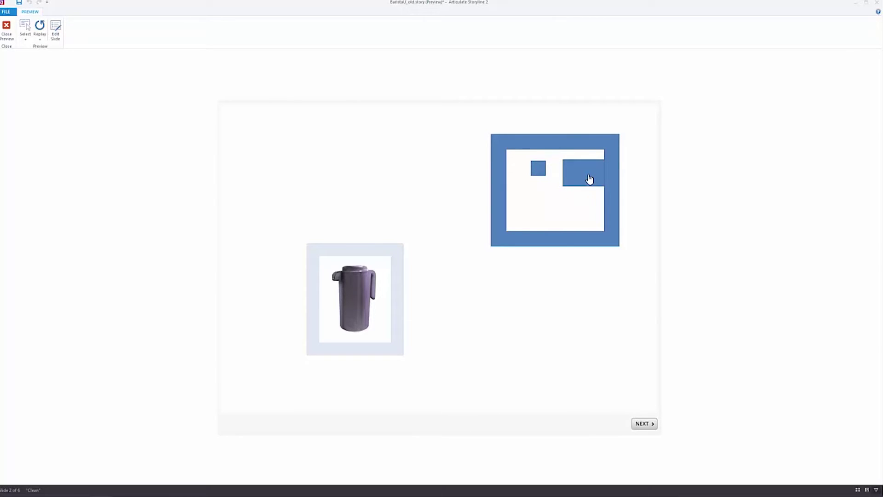
drag(590, 179, 514, 185)
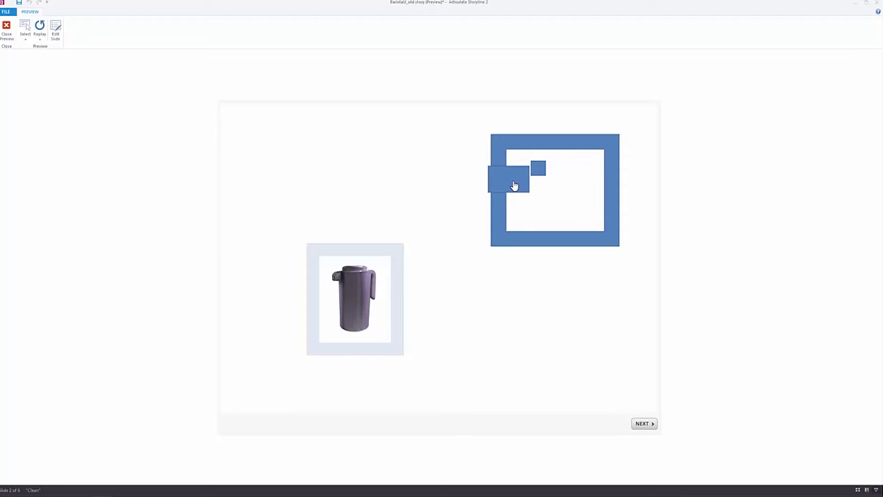
drag(515, 185, 515, 185)
mouse_move(516, 184)
mouse_down()
mouse_move(531, 184)
mouse_move(491, 184)
mouse_move(529, 182)
mouse_up()
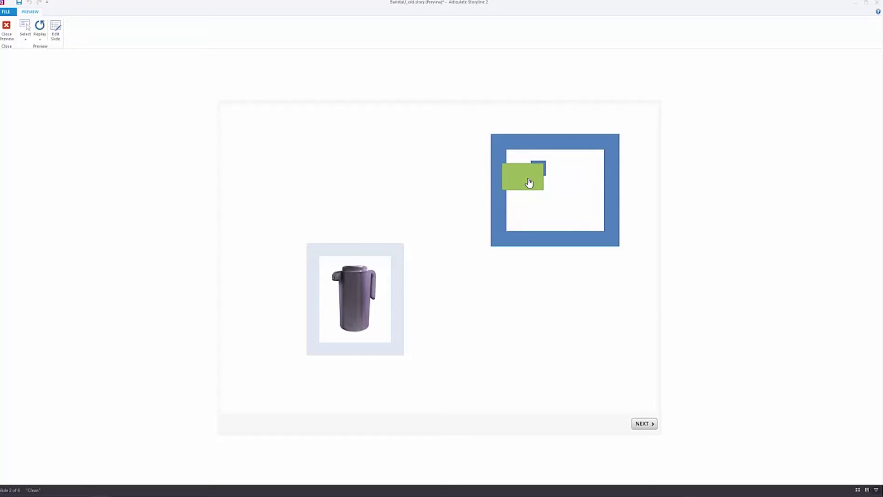
mouse_move(529, 183)
mouse_down()
mouse_move(513, 183)
mouse_move(521, 183)
mouse_up()
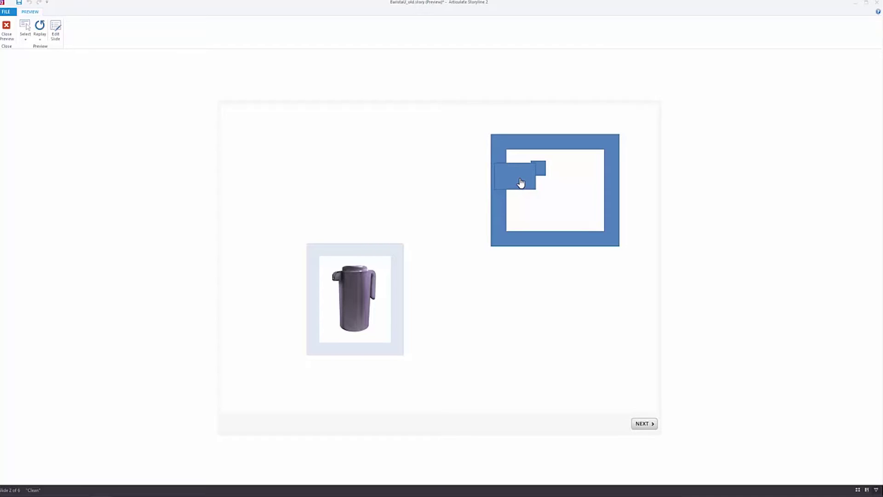
drag(520, 183, 571, 180)
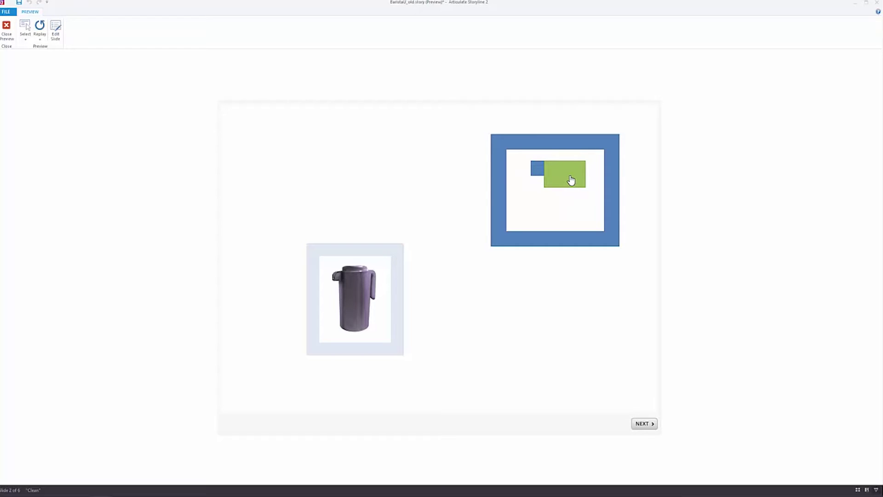
drag(571, 180, 519, 186)
drag(546, 259, 528, 179)
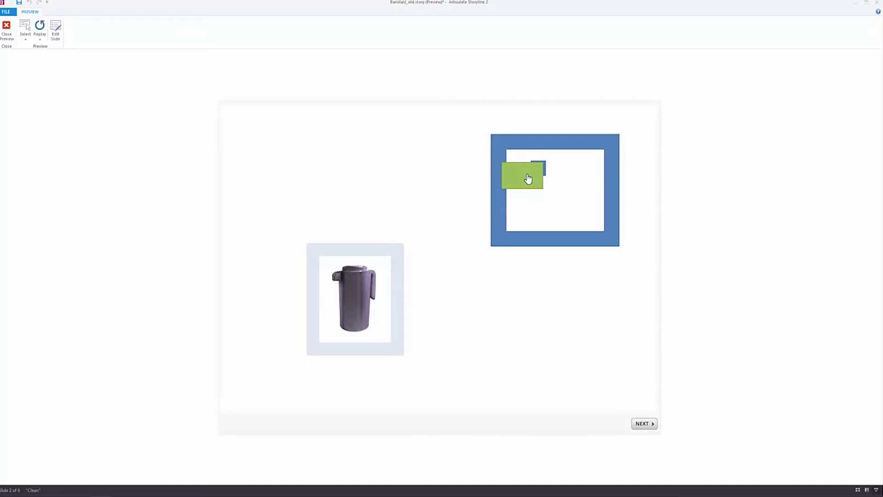
drag(528, 179, 466, 182)
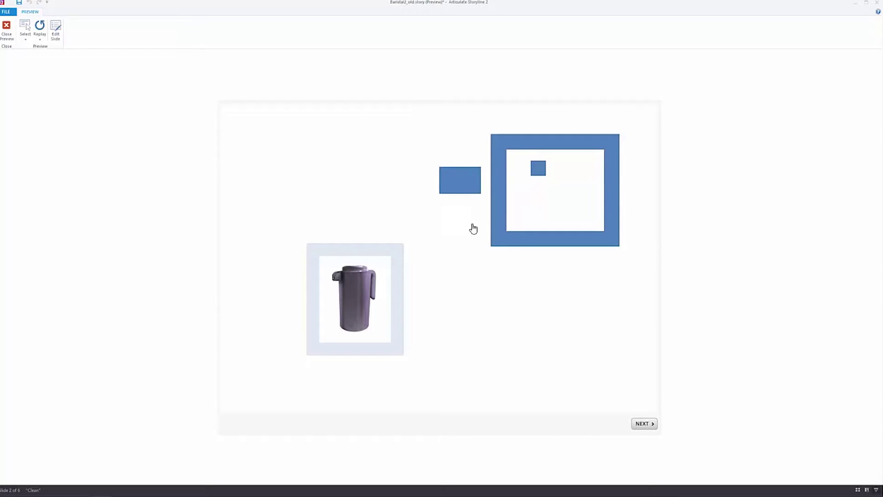
click(7, 29)
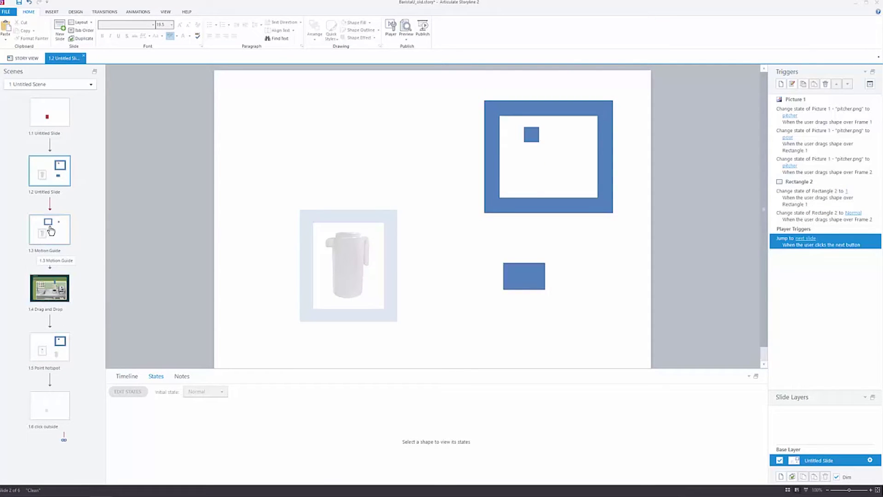
Open slide 1.5 Point hotspot and select the small square inside the faded pitcher to inspect its states.
click(49, 357)
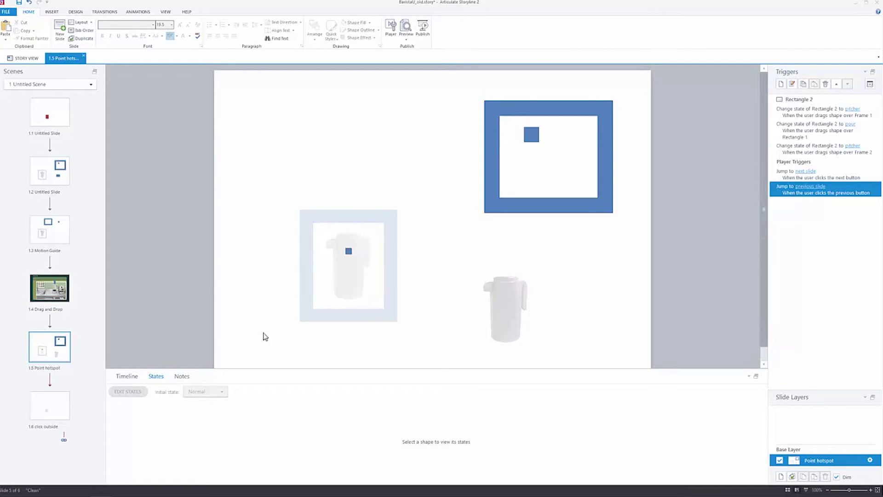
click(350, 251)
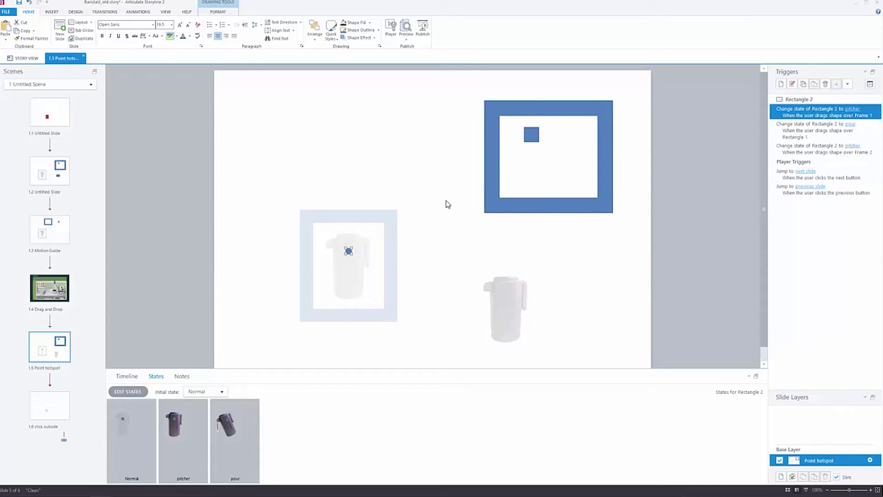
click(348, 250)
Preview the Point hotspot slide, test the pitcher's pouring state over the small square and frame, and end the preview.
click(406, 36)
click(412, 48)
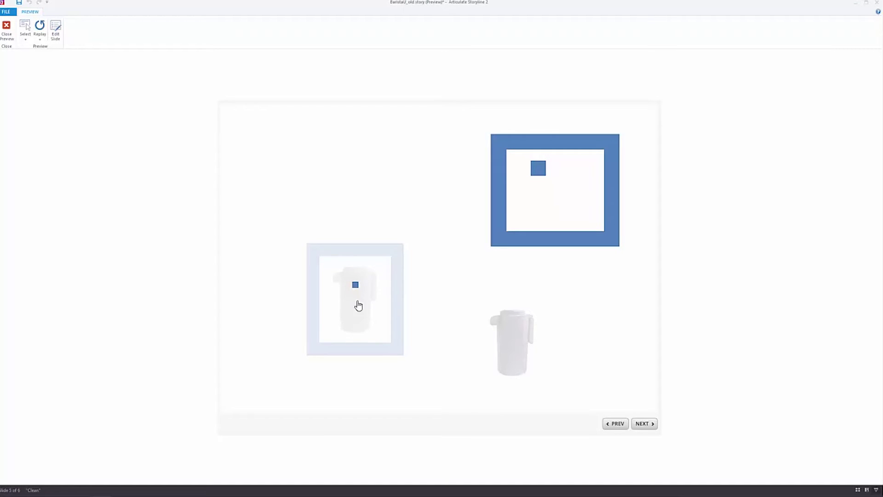
drag(347, 316, 524, 199)
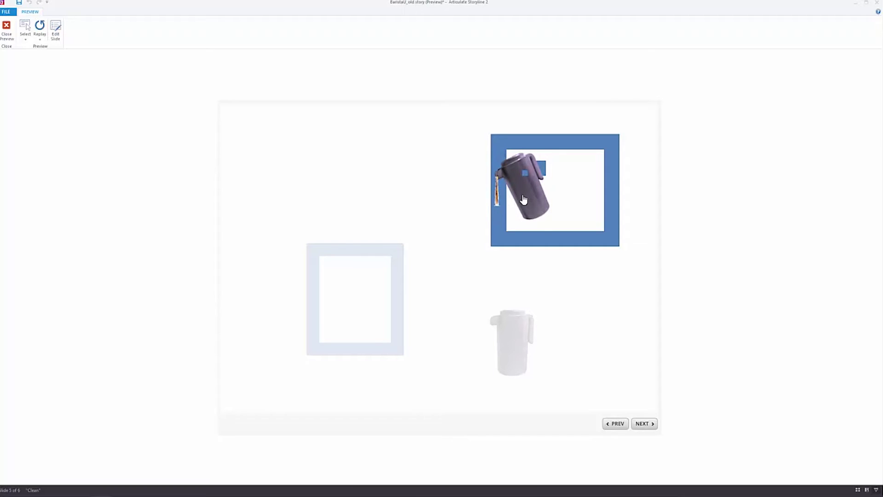
drag(524, 199, 449, 202)
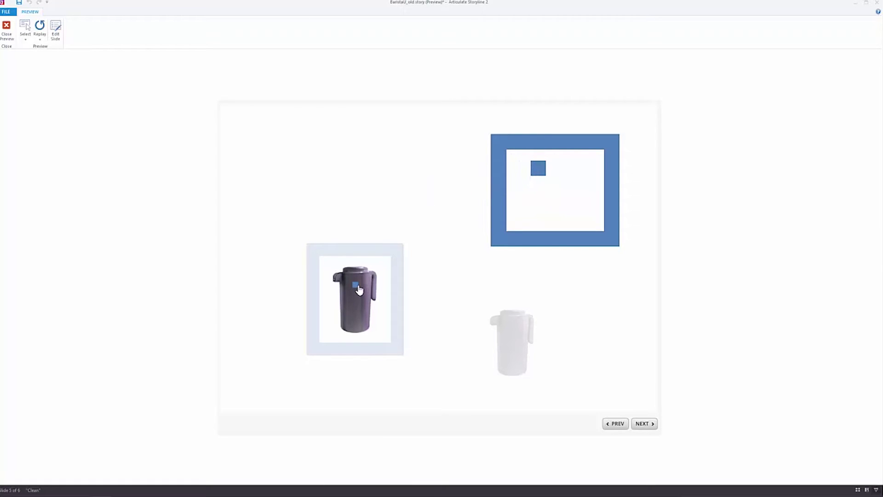
drag(357, 296, 528, 211)
click(7, 33)
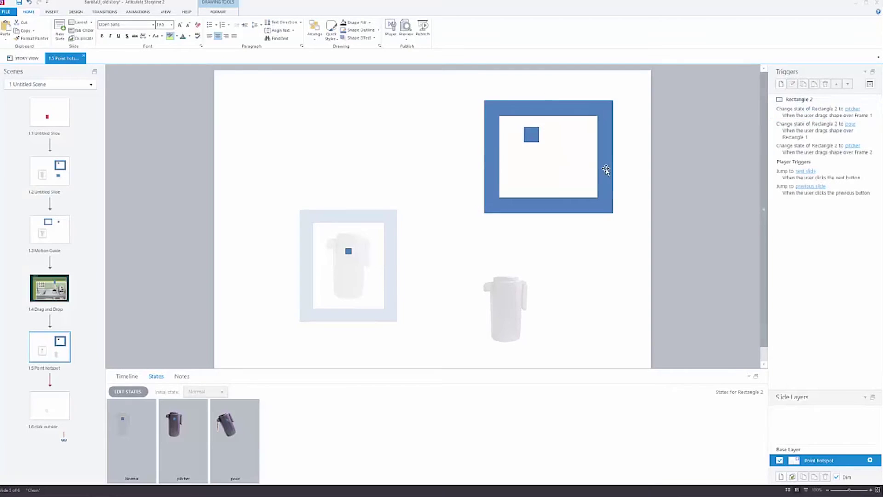
Narrow the large blue frame on the Point hotspot slide by bringing its right edge inward toward the small square.
click(607, 165)
drag(612, 156, 557, 157)
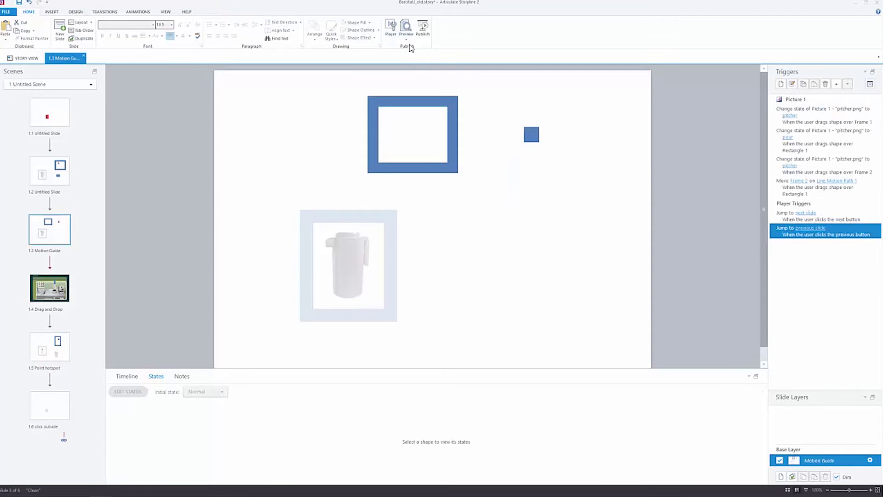
Preview slide 1.3 Motion Guide, test the pitcher over the small square so the blue frame moves around it, and end the preview.
click(406, 39)
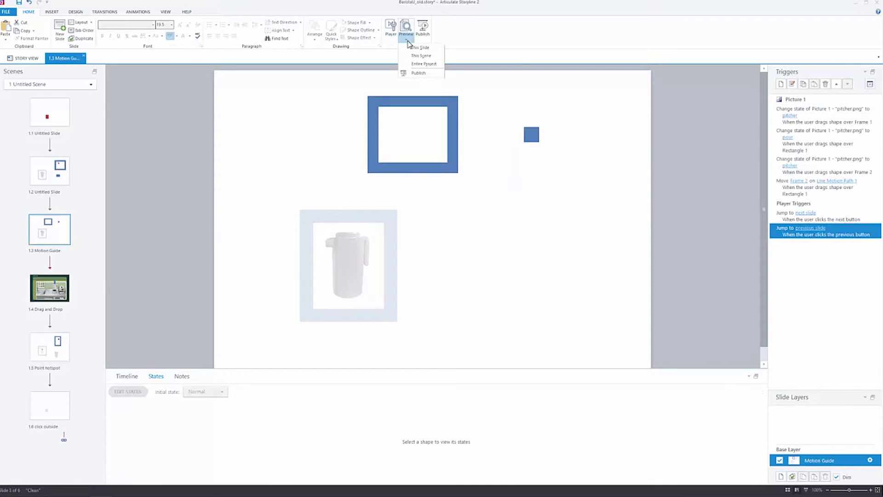
key(Return)
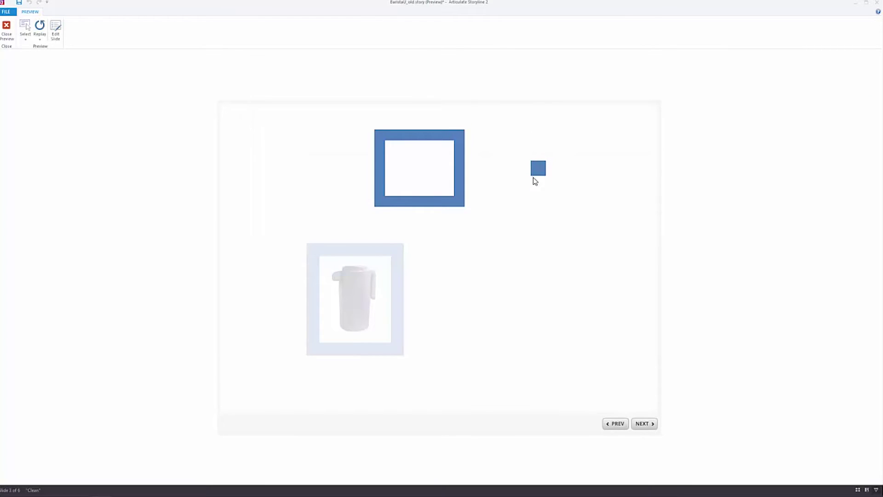
drag(376, 284, 501, 263)
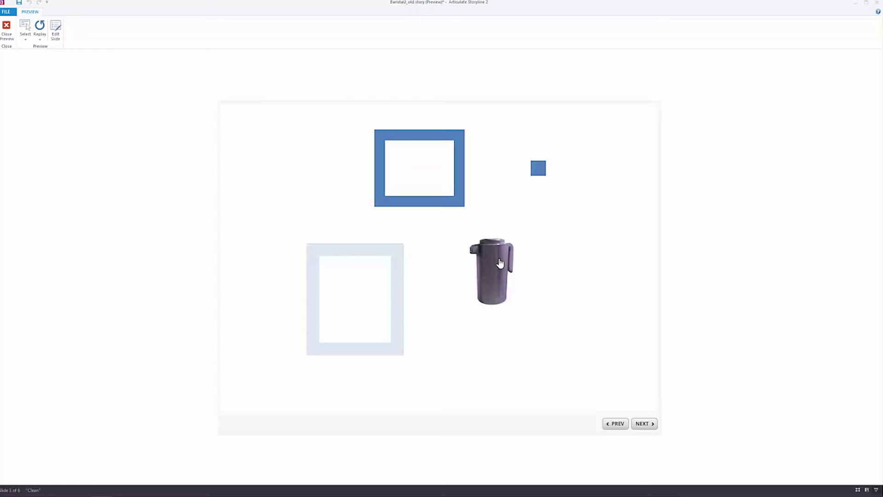
drag(500, 263, 547, 303)
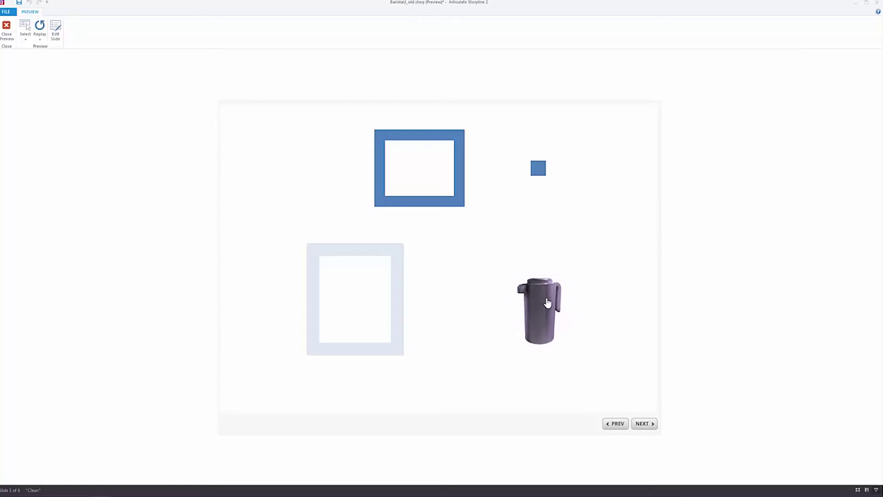
drag(548, 303, 549, 294)
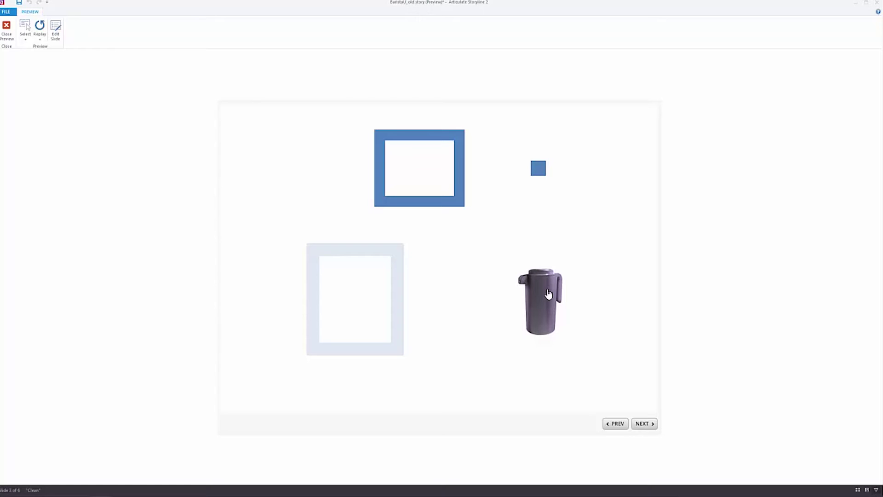
drag(549, 295, 469, 263)
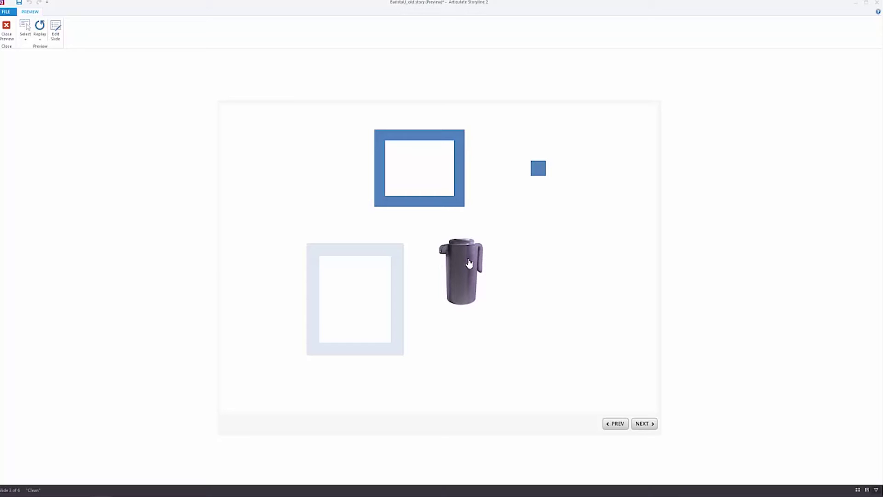
drag(469, 263, 455, 251)
drag(657, 178, 552, 191)
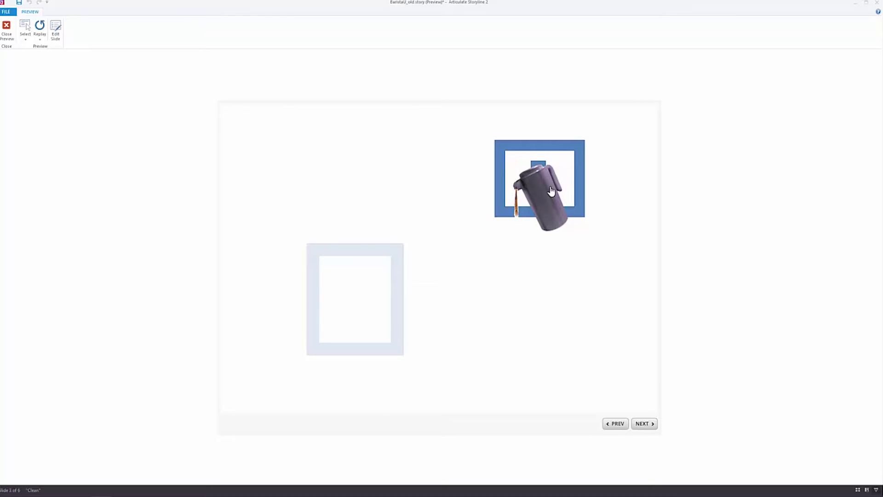
drag(552, 191, 548, 256)
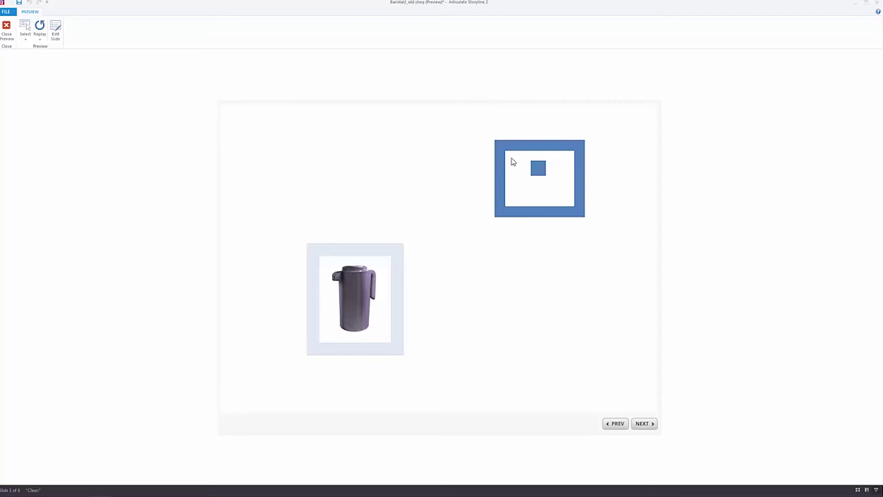
click(7, 30)
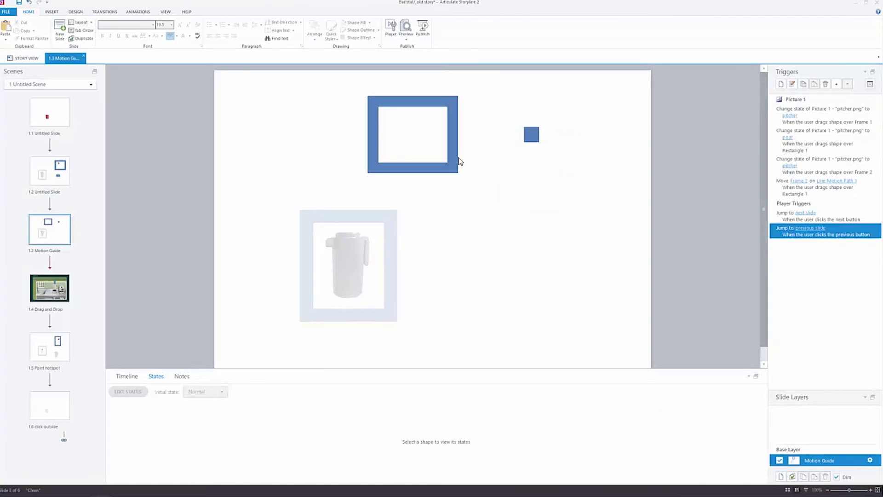
Show the motion path of the blue frame on the Motion Guide slide and move the frame down toward the slide's centre.
click(450, 144)
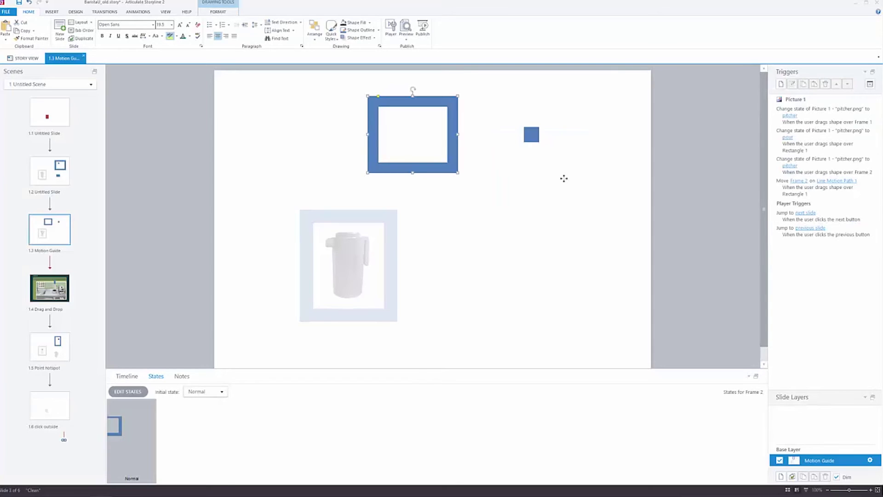
click(138, 12)
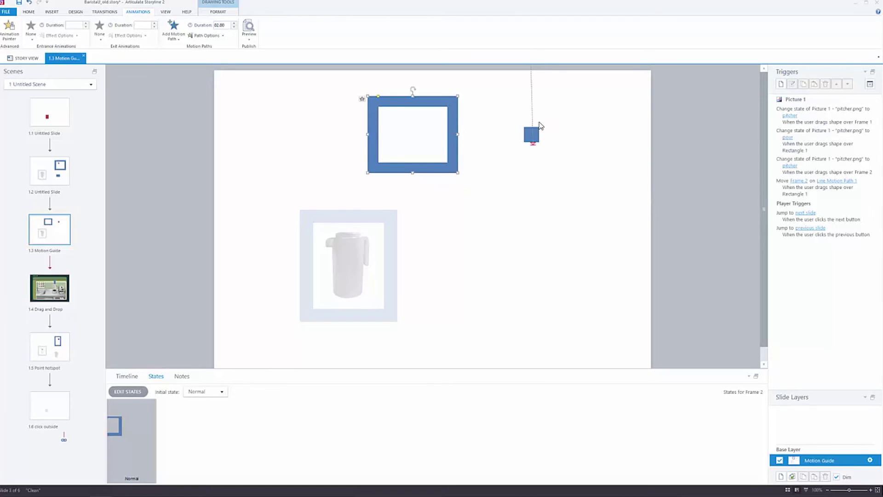
drag(454, 122, 448, 164)
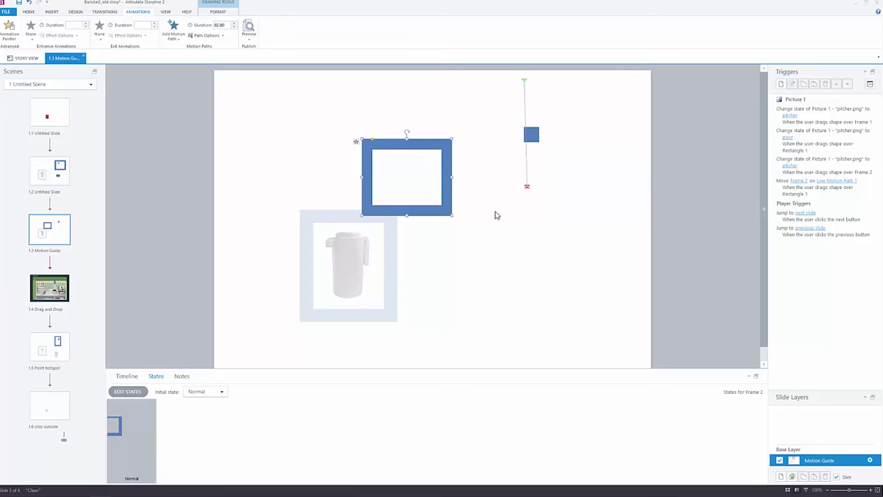
drag(443, 151, 588, 211)
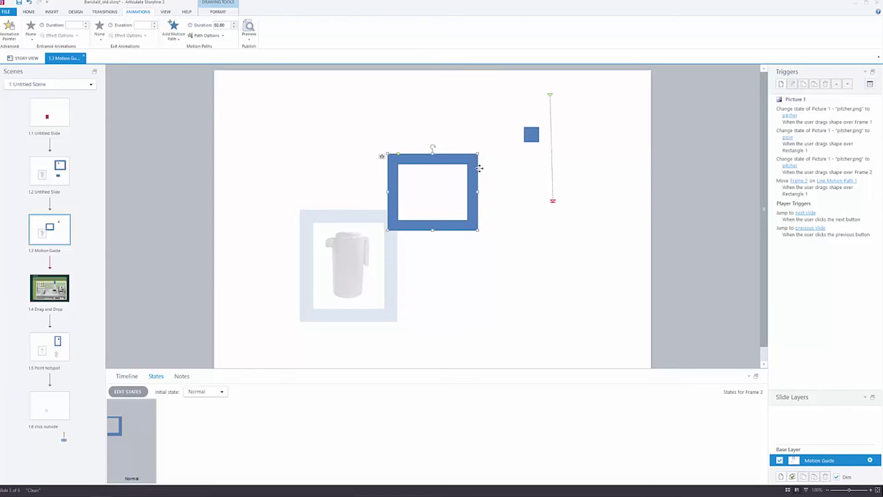
drag(478, 168, 488, 168)
Preview the Motion Guide slide, test the pitcher over the small square with the repositioned frame, and end the preview.
click(252, 40)
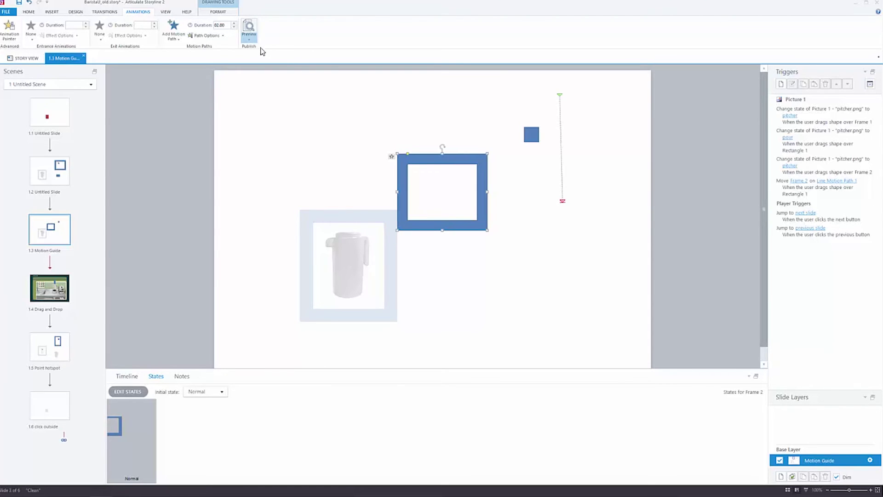
click(259, 48)
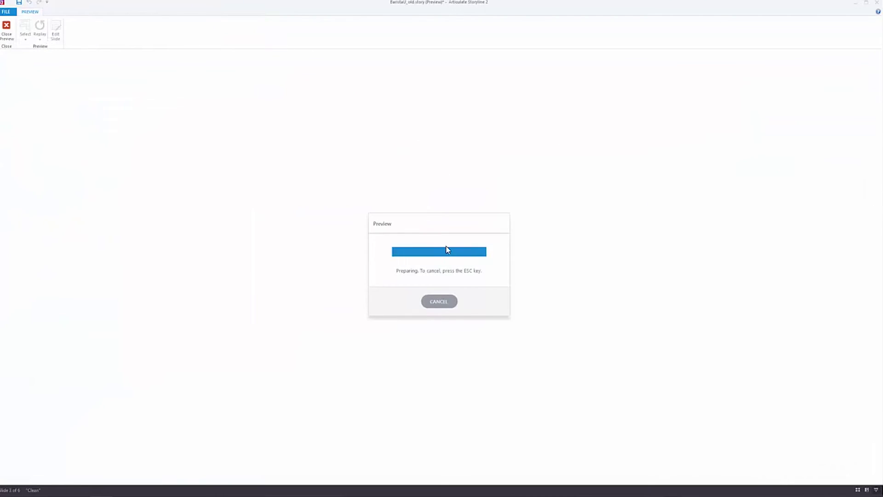
drag(359, 297, 548, 203)
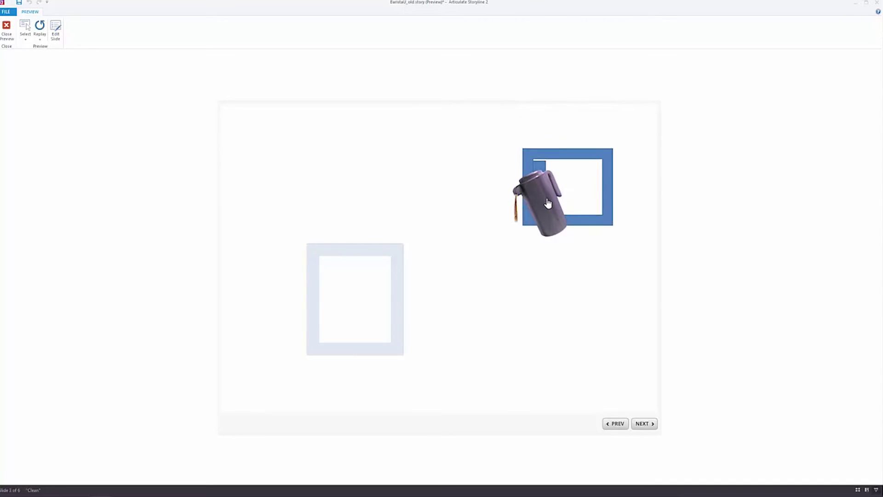
drag(548, 203, 548, 203)
click(6, 28)
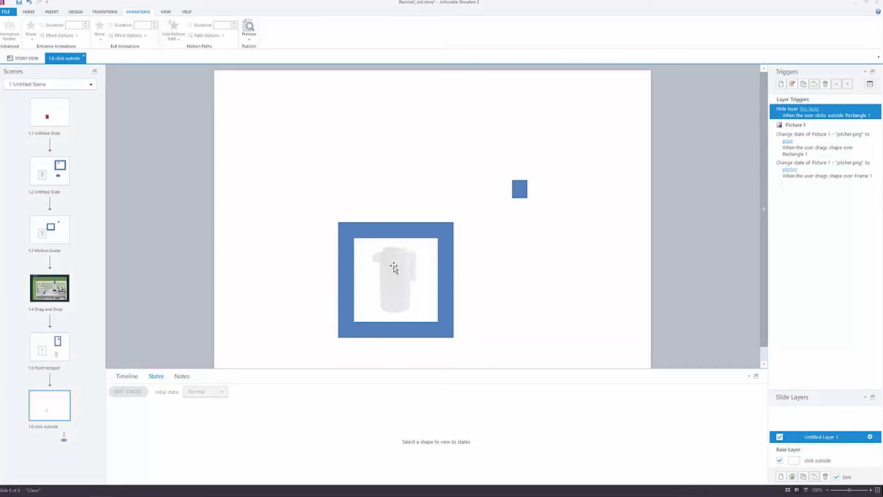
Preview slide 1.6 click outside, test picking up and releasing the pitcher, and end the preview.
click(249, 38)
click(255, 48)
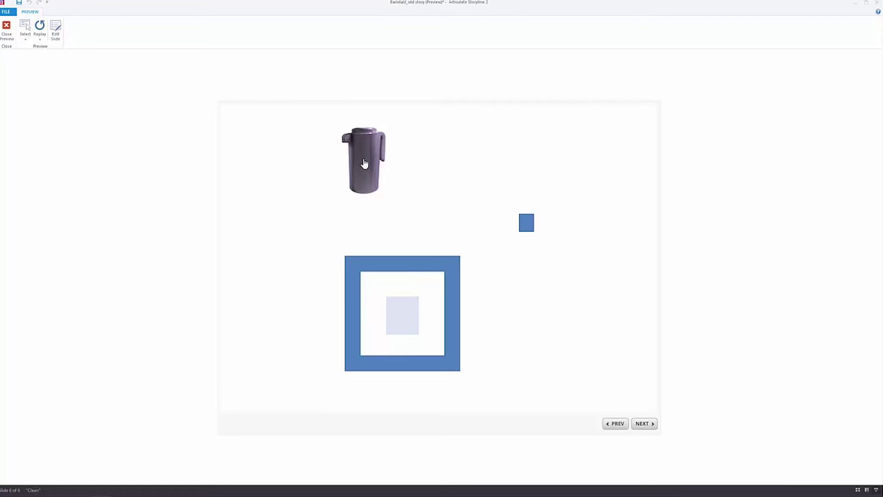
click(365, 164)
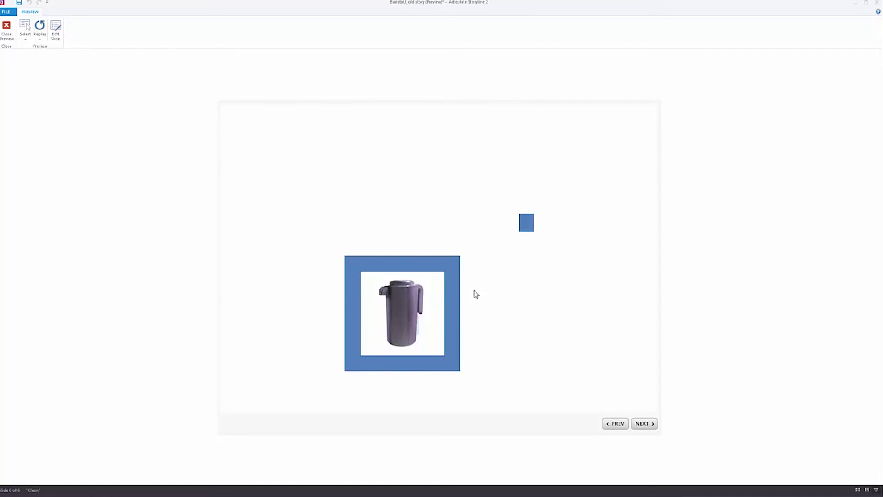
click(7, 35)
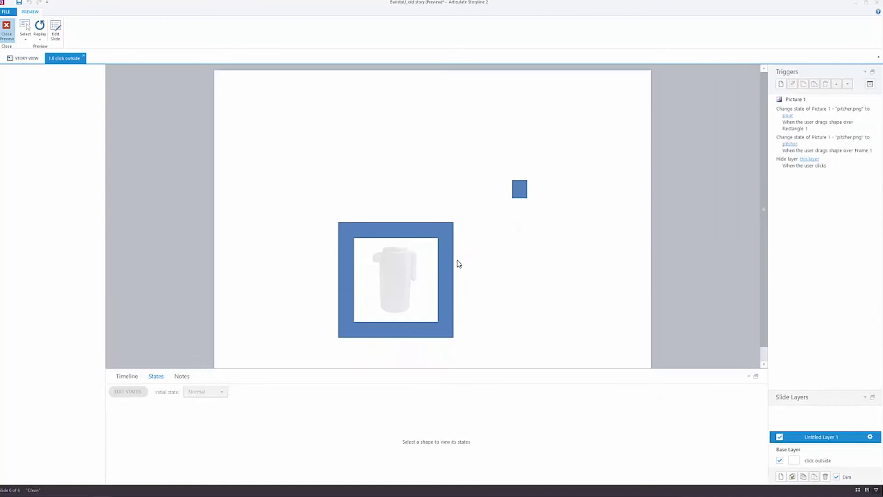
Change the pitcher's Hide layer trigger to fire when the user clicks outside Rectangle 1.
click(810, 159)
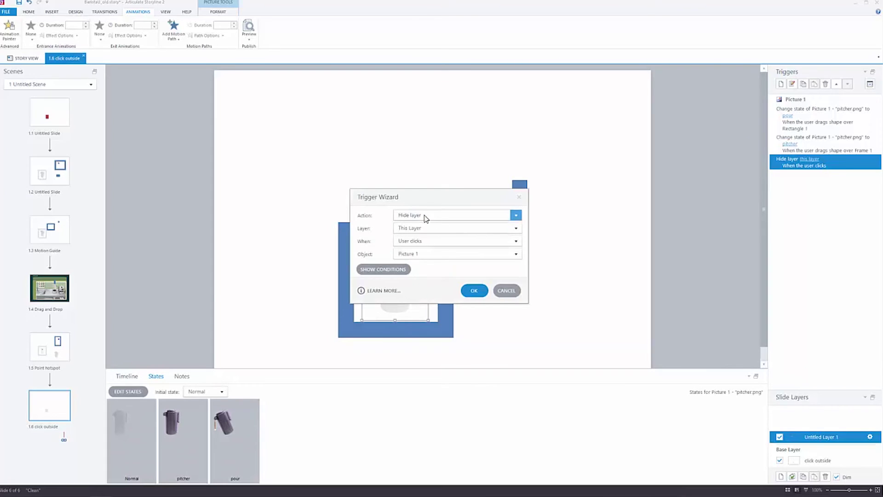
click(420, 242)
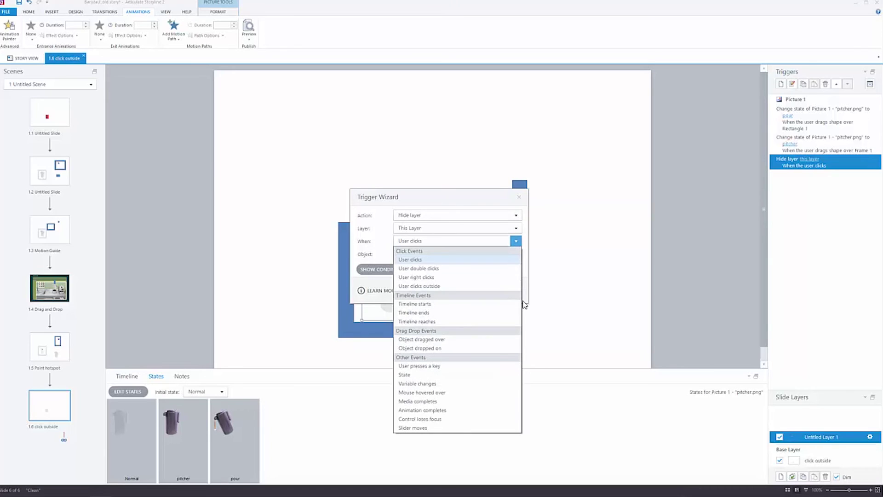
click(419, 286)
drag(444, 205, 626, 235)
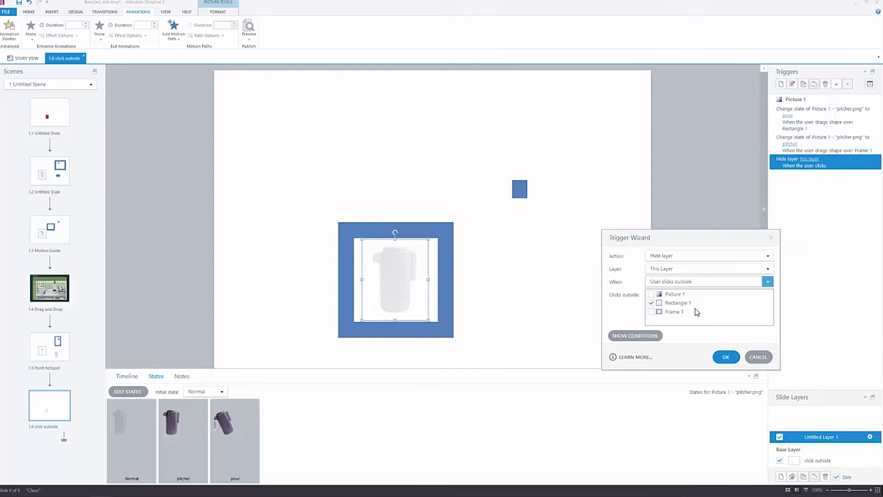
click(726, 357)
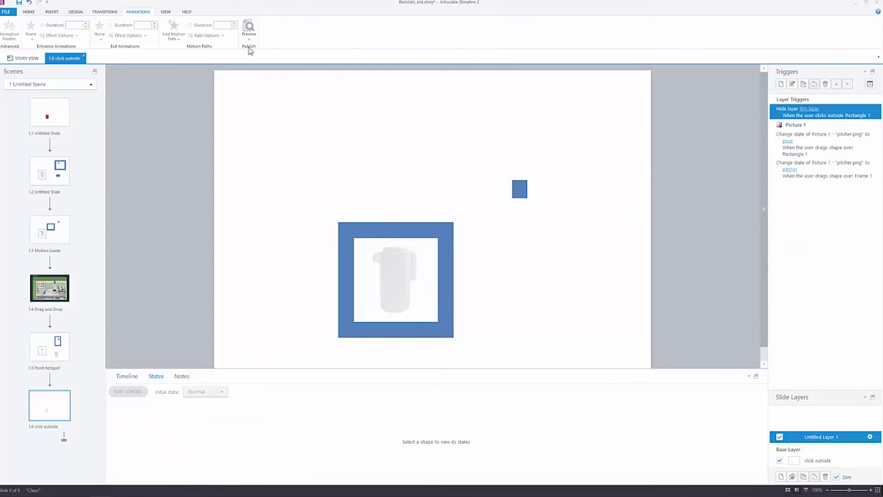
Preview slide 1.6 and repeatedly test lifting the pitcher out of the pale rectangle with the click-outside trigger, ending the preview.
click(249, 40)
click(264, 47)
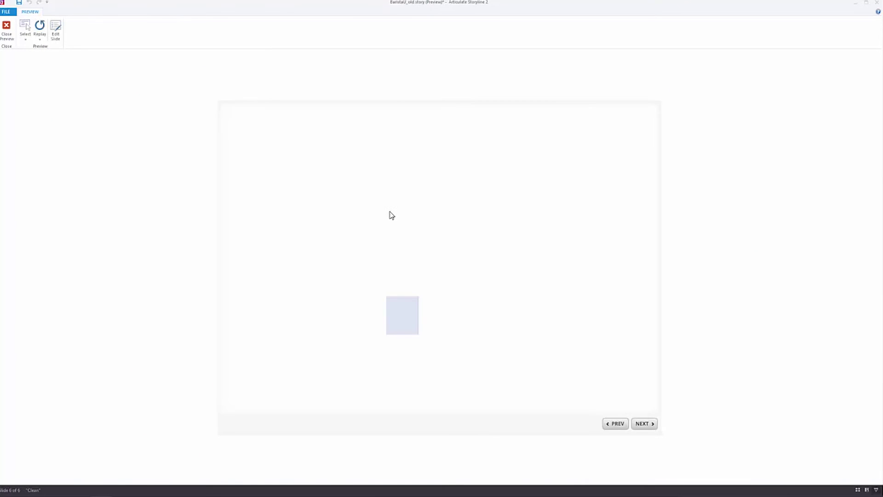
click(399, 317)
drag(398, 317, 408, 168)
drag(406, 312, 430, 197)
drag(410, 315, 424, 179)
drag(434, 219, 441, 193)
drag(394, 321, 418, 175)
drag(410, 276, 425, 193)
drag(447, 247, 463, 177)
click(7, 29)
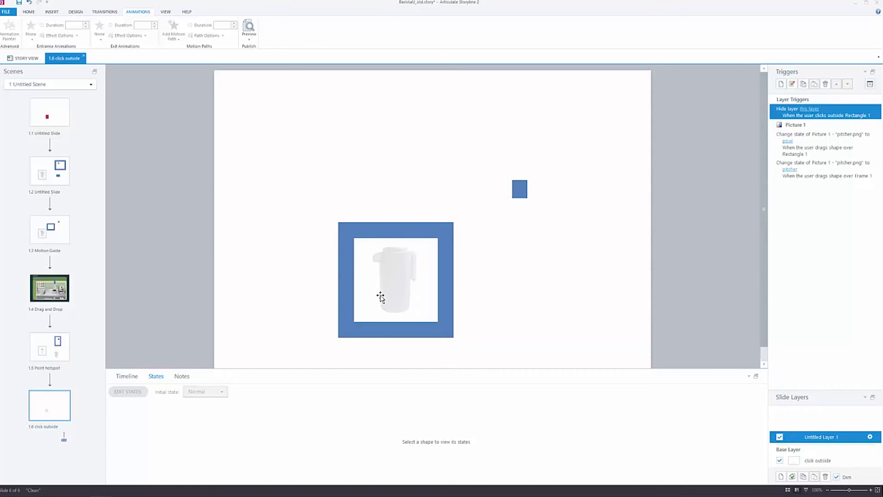
Select the pale rectangle on the click outside base layer to inspect its Show layer trigger.
click(819, 461)
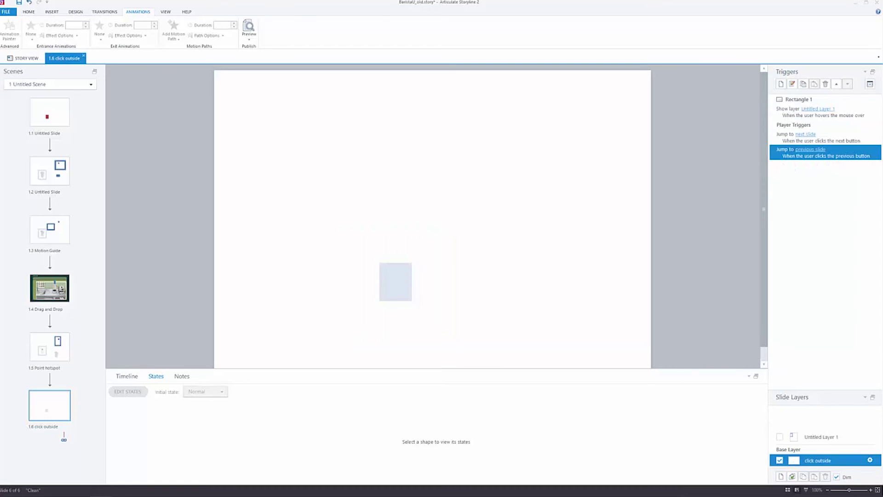
click(393, 275)
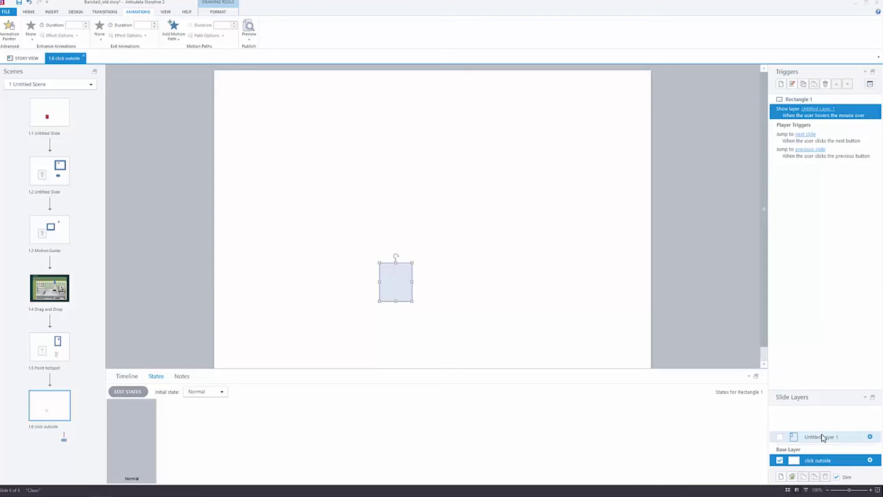
Publish the project for Web and open the published story in the browser.
click(249, 39)
click(267, 75)
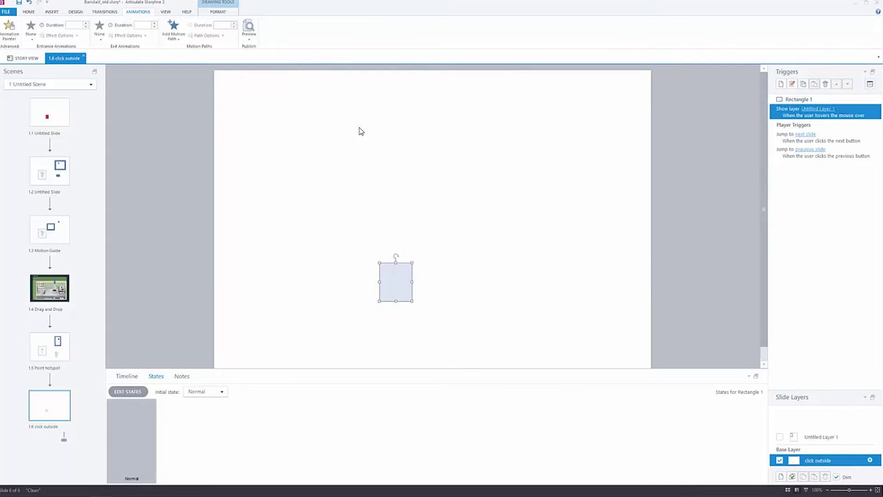
click(501, 363)
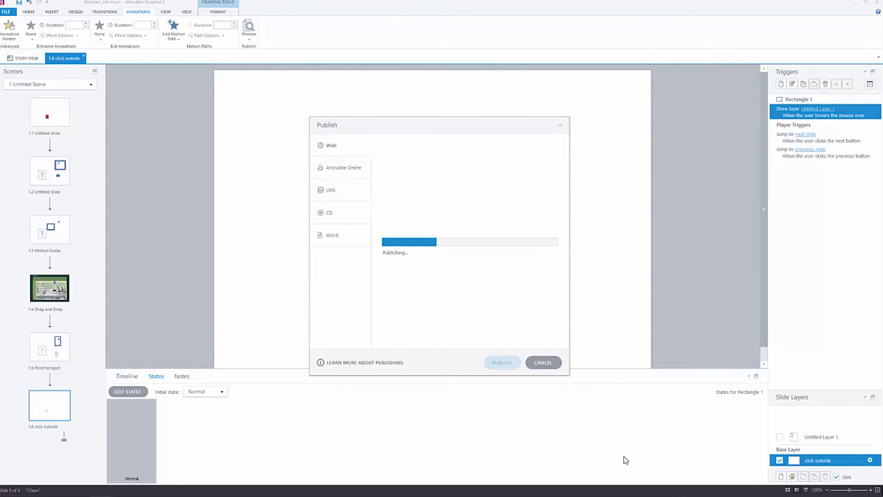
click(494, 272)
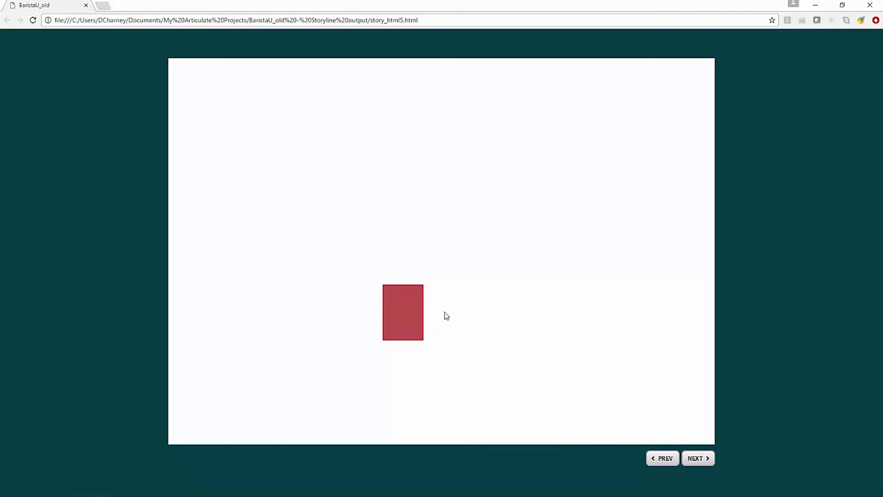
Test dragging upward from the red rectangle in the published story, reload the page, and repeat the test.
drag(404, 322, 393, 178)
click(38, 22)
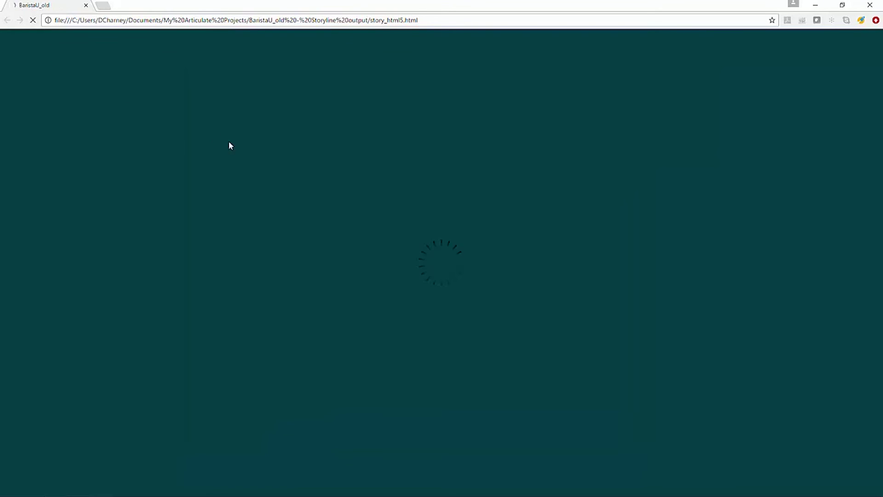
mouse_move(404, 317)
drag(404, 318, 436, 200)
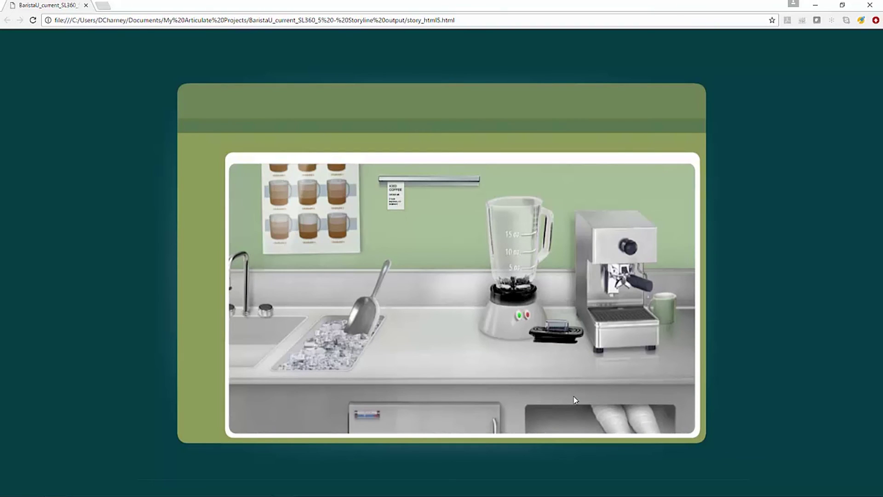
In the published BaristaU_current simulation, take the pitcher from the refrigerator and pour it into the blender twice.
click(488, 422)
drag(475, 426, 552, 267)
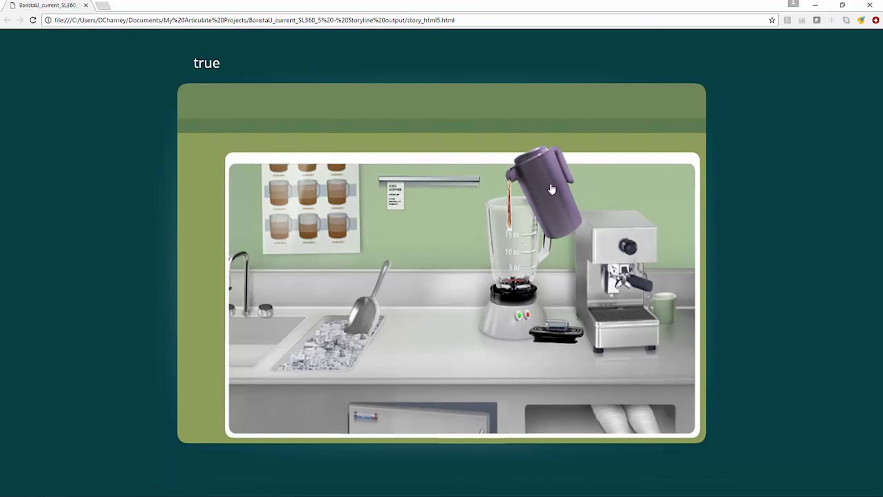
click(569, 188)
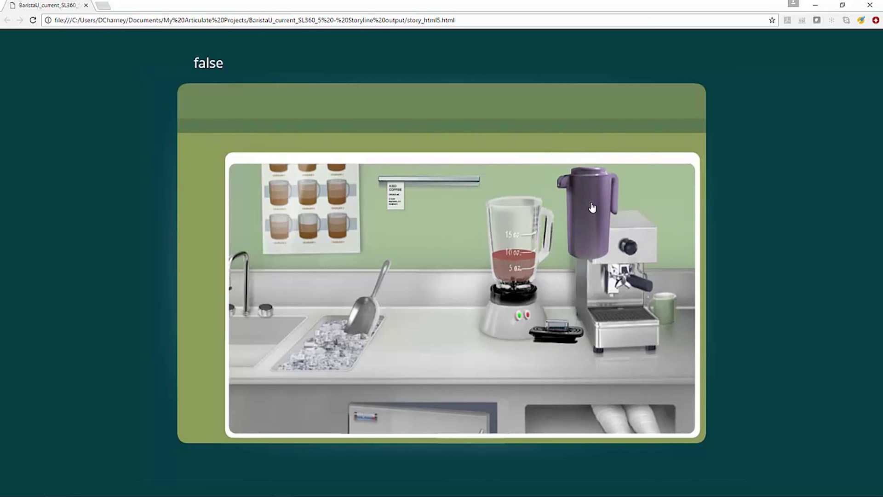
click(473, 424)
click(554, 181)
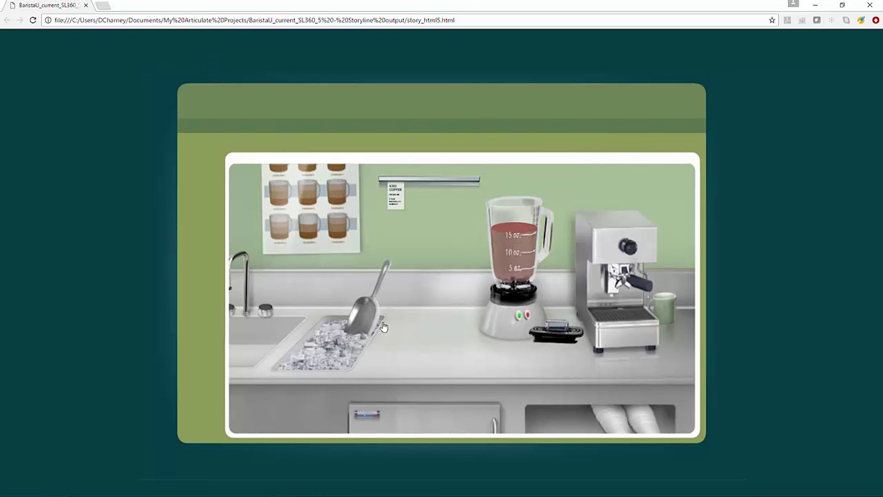
Test adding a scoop of ice and the lid to the blender, and switch the blender on.
click(382, 324)
click(557, 178)
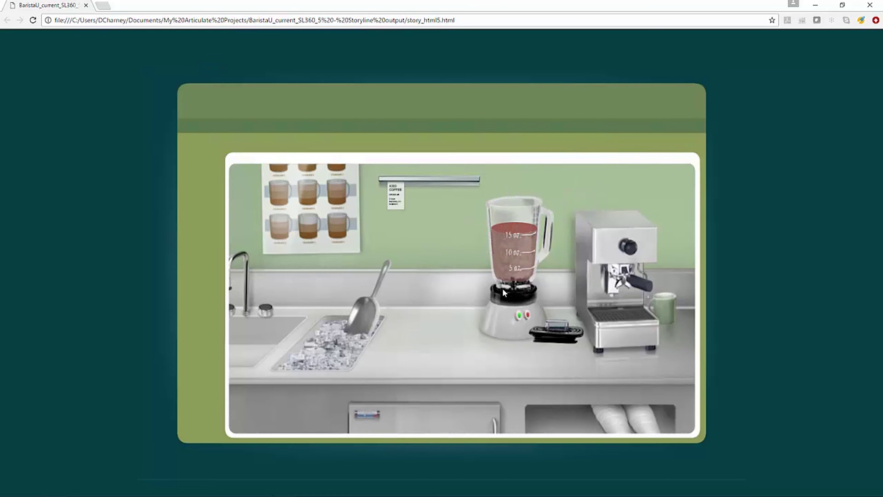
click(548, 337)
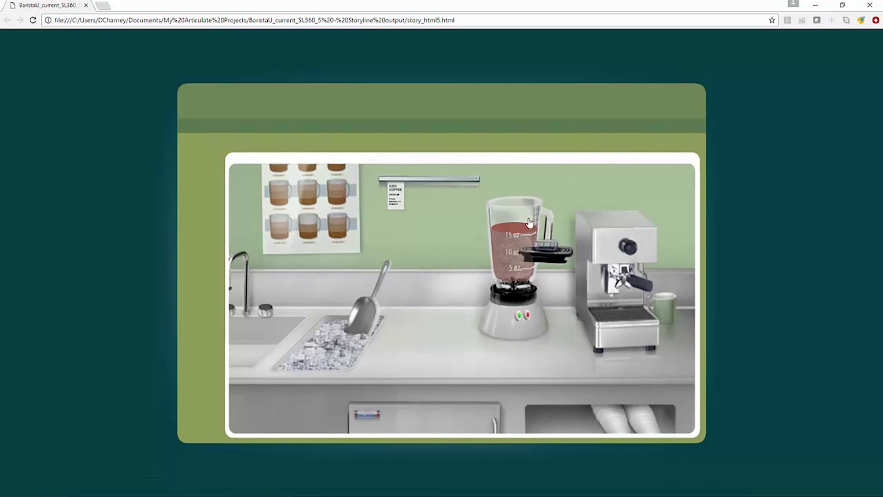
click(519, 317)
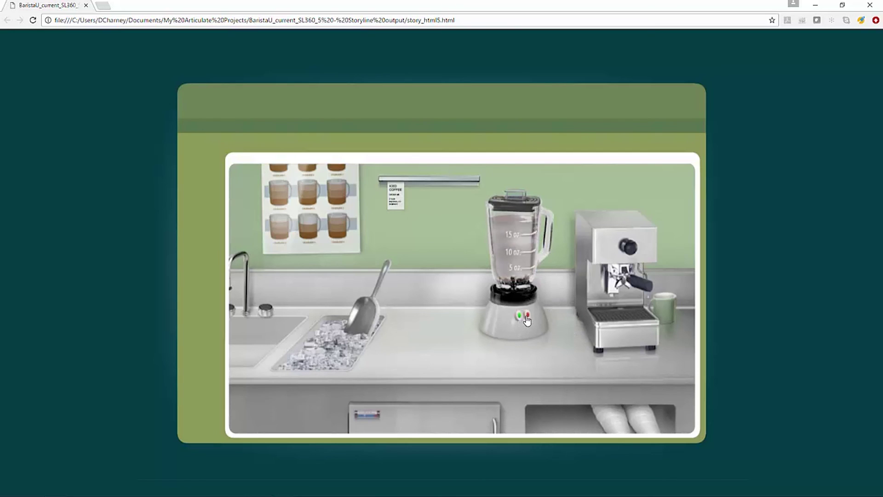